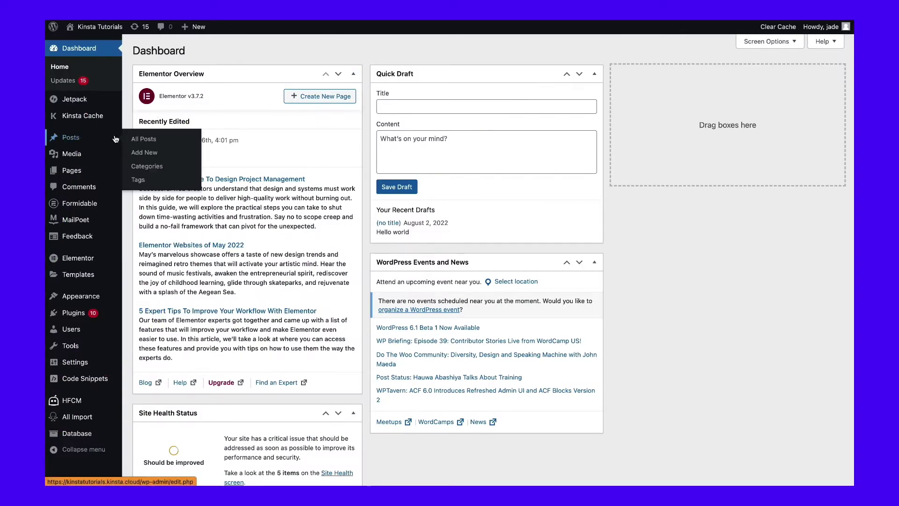
Step: Browse the post categories, opening Blog and trying a bulk delete on Travel before cancelling
left_click(145, 167)
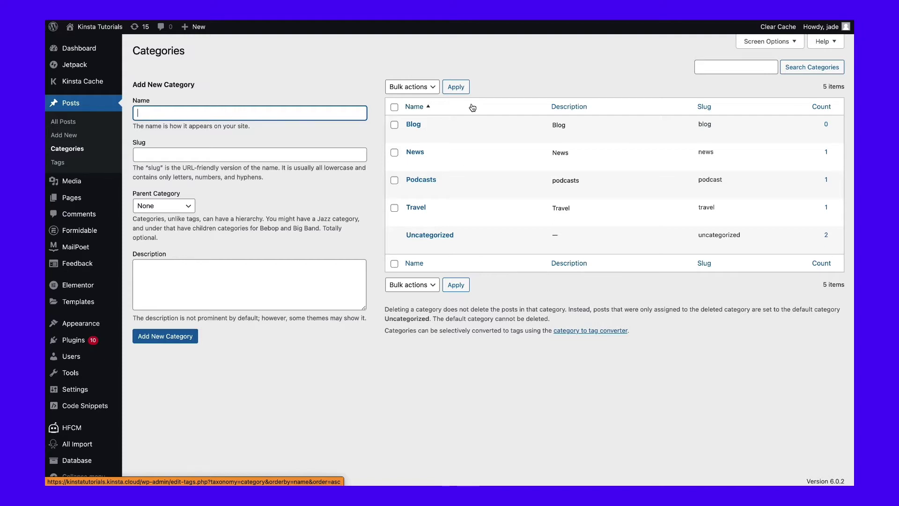
mouse_move(414, 127)
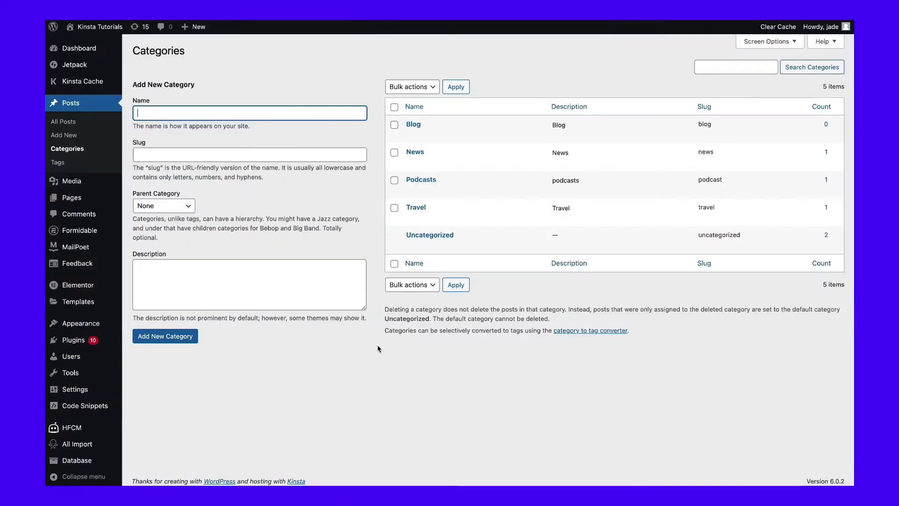
left_click(415, 126)
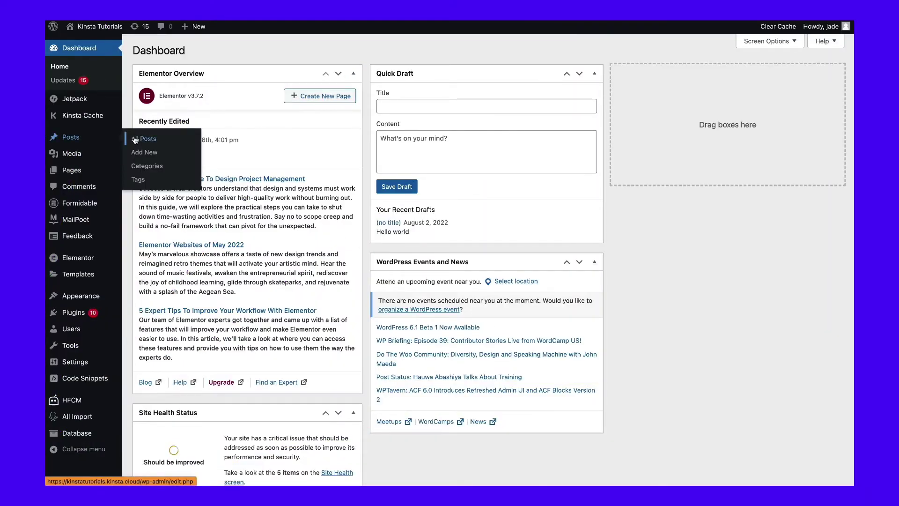
left_click(158, 169)
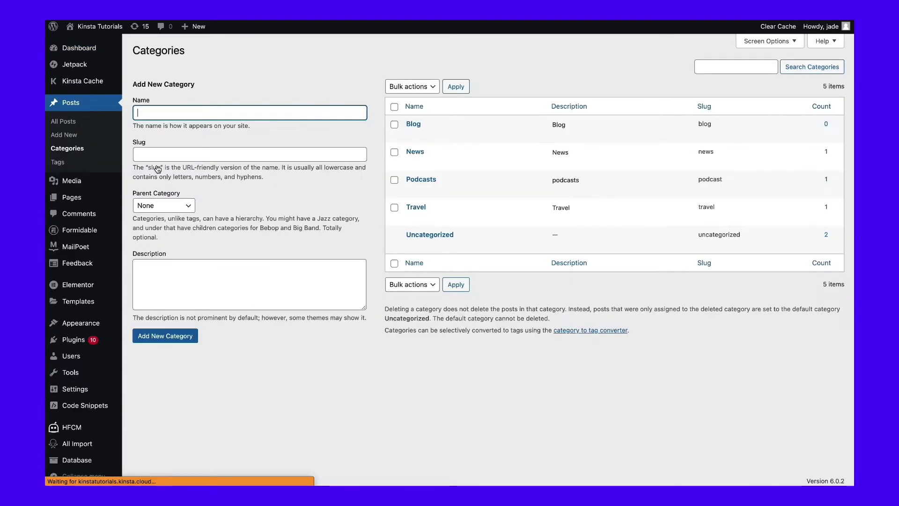
mouse_move(396, 159)
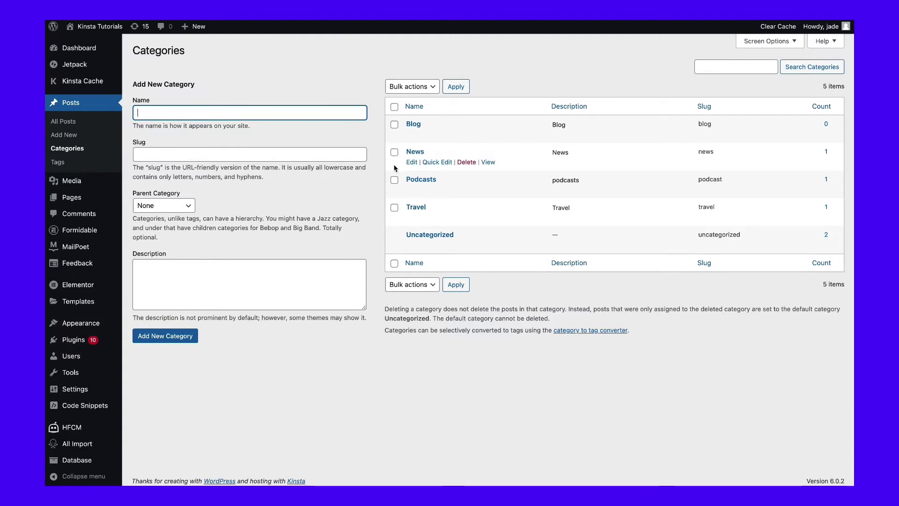
left_click(395, 209)
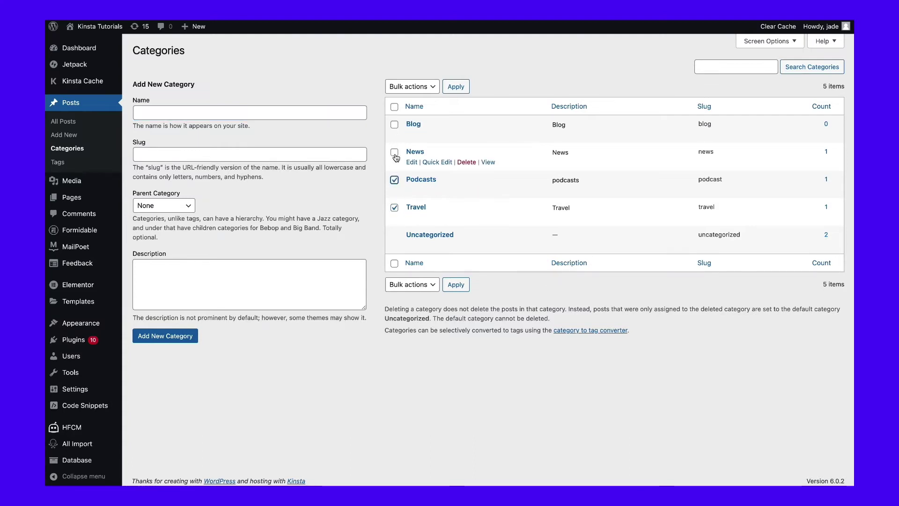
left_click(426, 90)
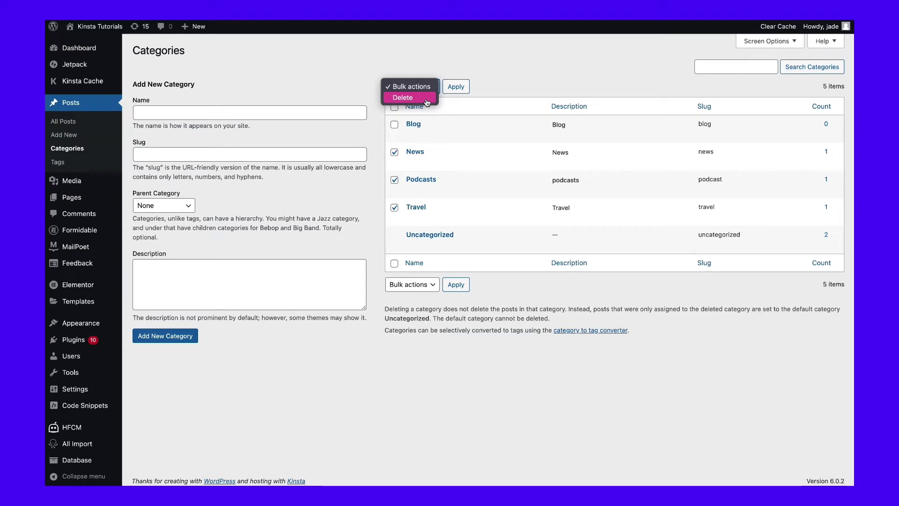
left_click(427, 100)
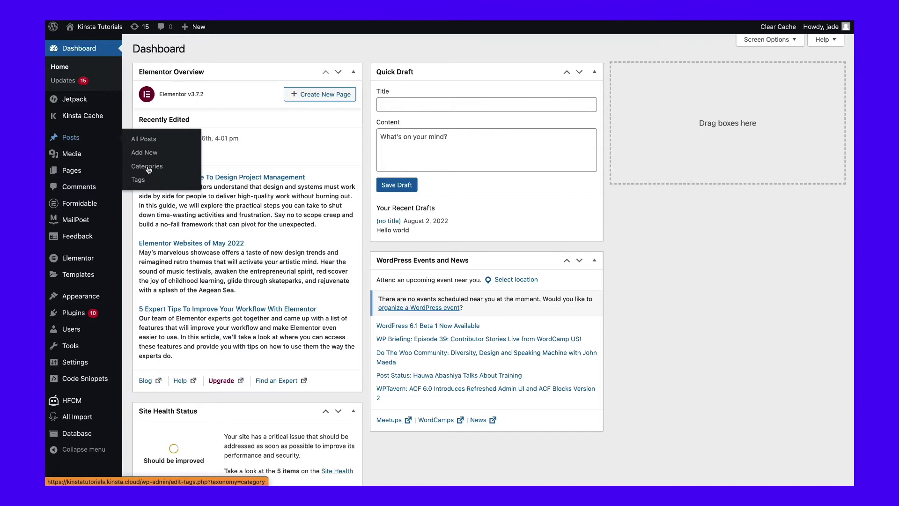
Step: Quick-edit Podcasts to the name 'Podcasts Season 2' and slug 'podcast_s2'
left_click(158, 171)
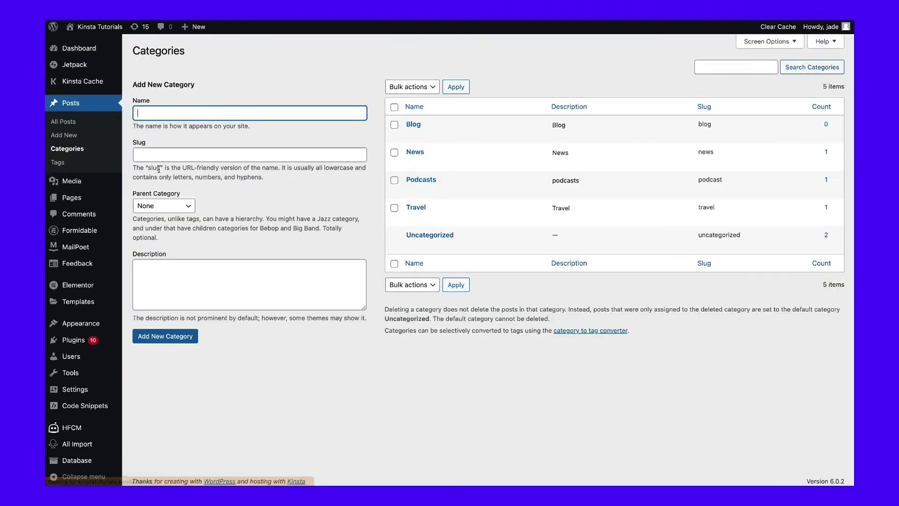
mouse_move(421, 184)
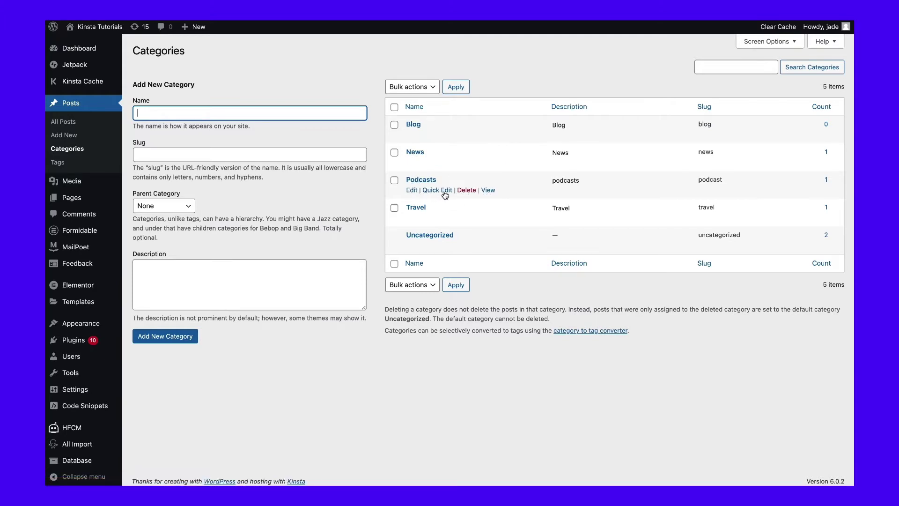
left_click(445, 191)
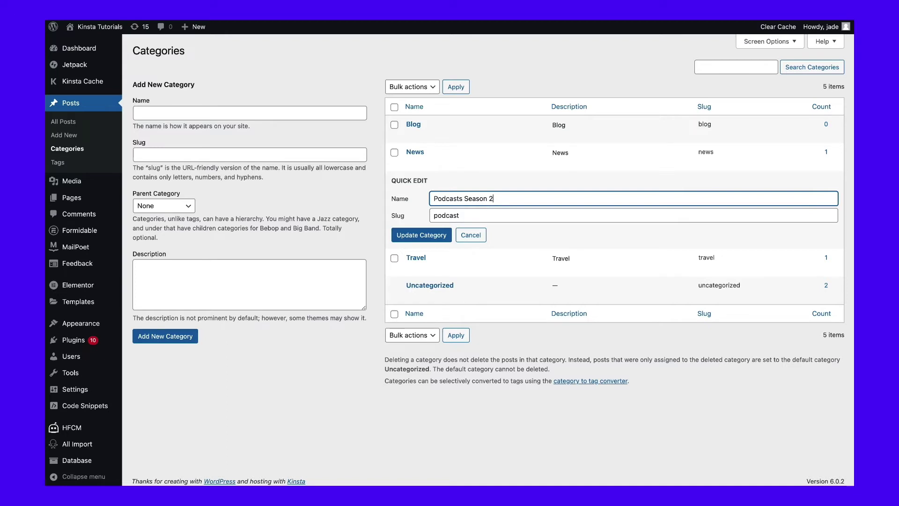
left_click(480, 215)
type("_s2")
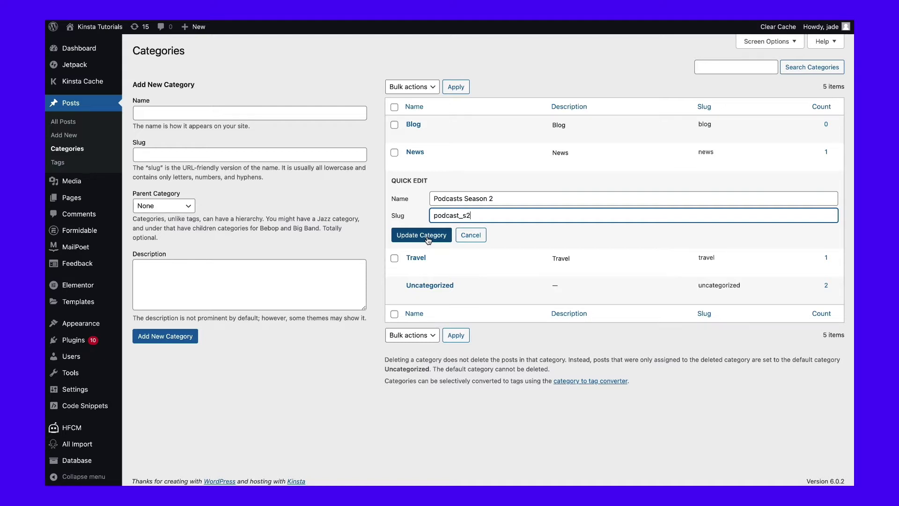
left_click(428, 239)
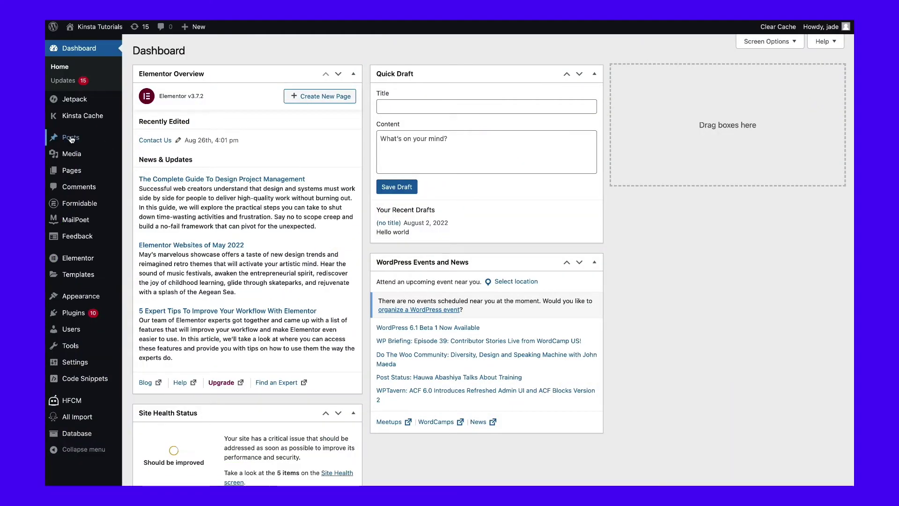
Step: On Podcasts Season 2's full edit page, set slug 'podcast' and name 'Podcasts Season 3', and update
mouse_move(70, 137)
left_click(138, 167)
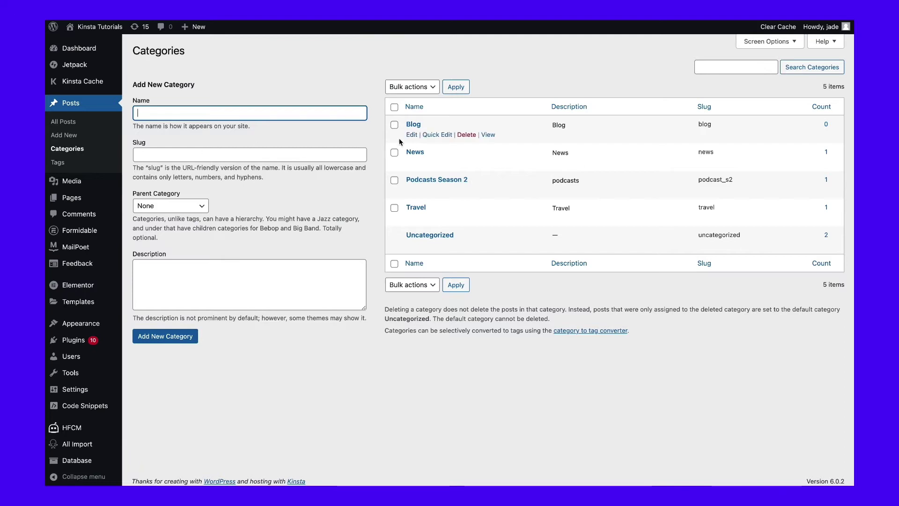
left_click(421, 180)
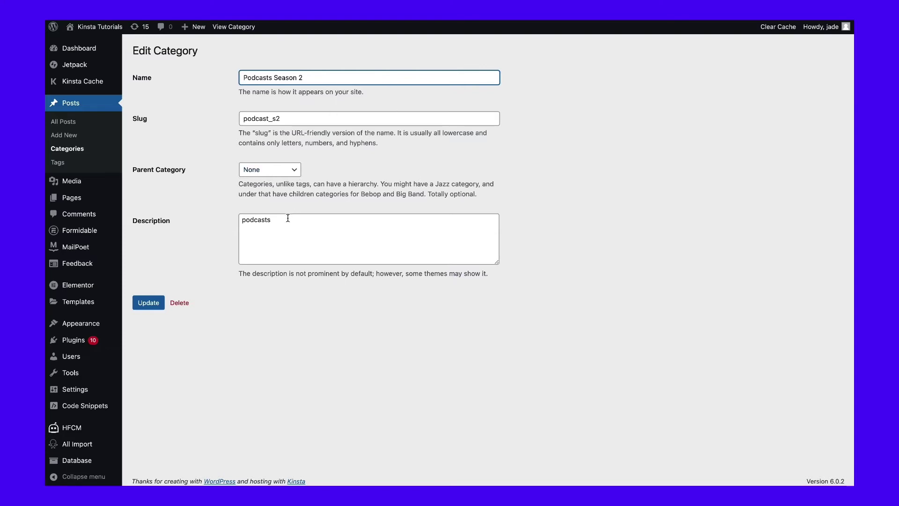
left_click(295, 119)
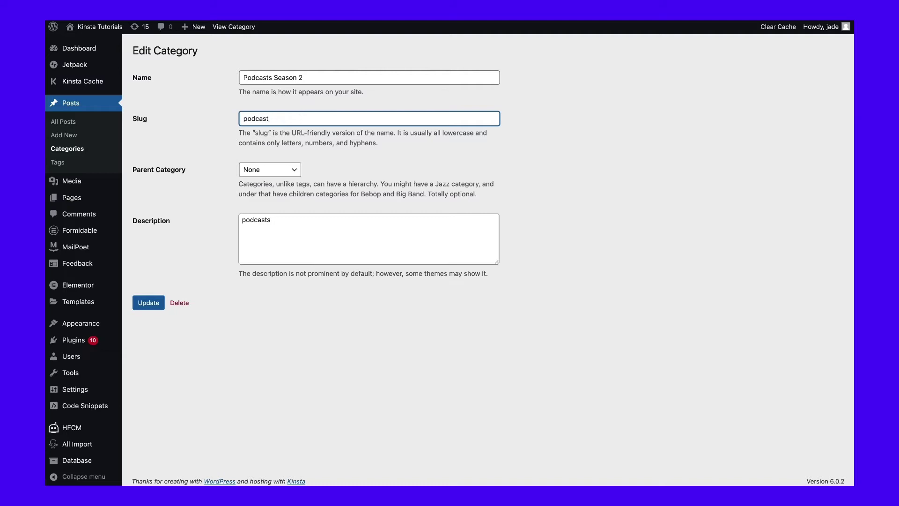
key("shift+Tab")
key("End")
key("BackSpace")
type("3")
left_click(149, 310)
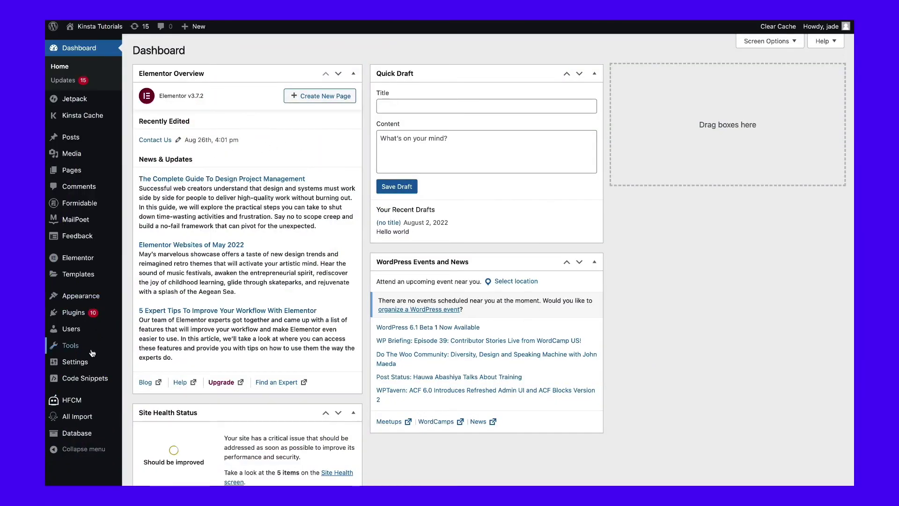
mouse_move(74, 362)
left_click(147, 409)
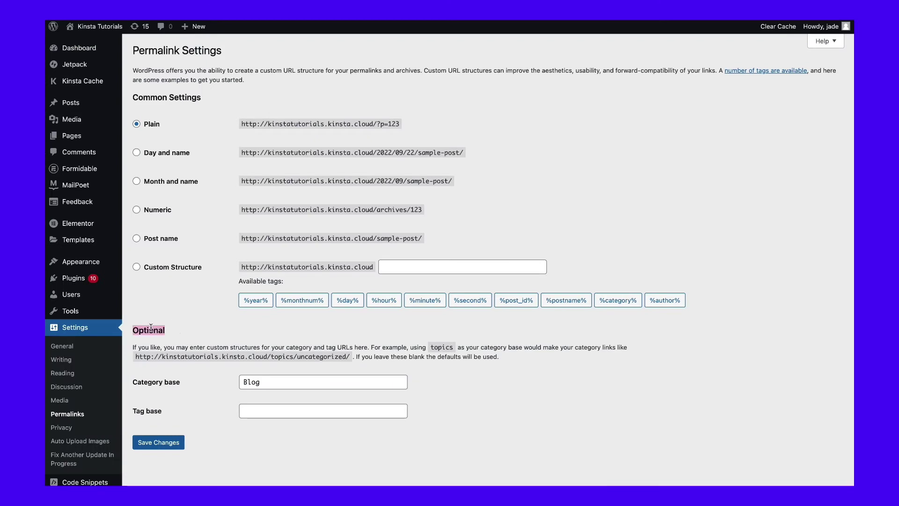
scroll(293, 336, "down", 3)
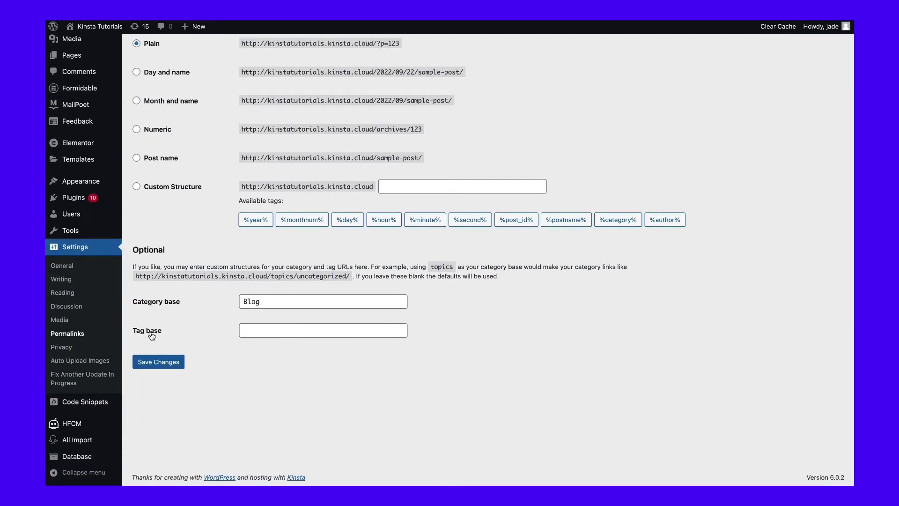
double_click(275, 300)
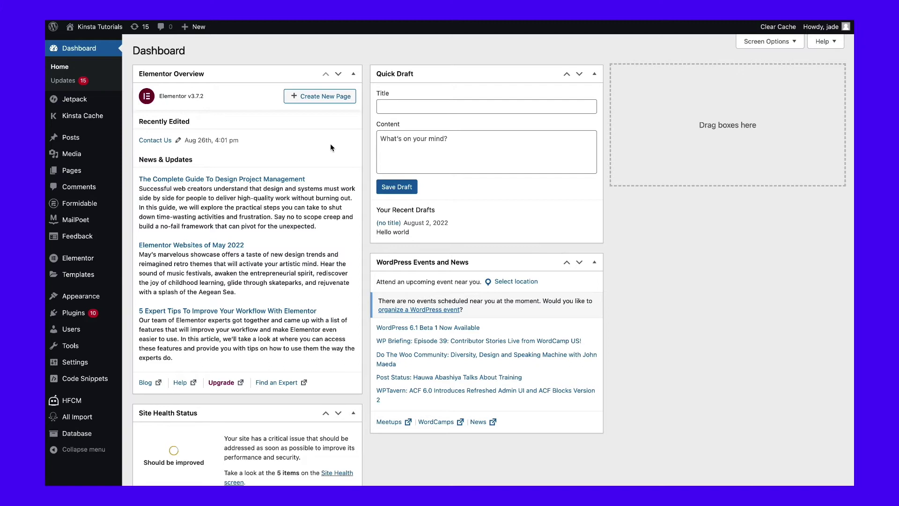
mouse_move(71, 138)
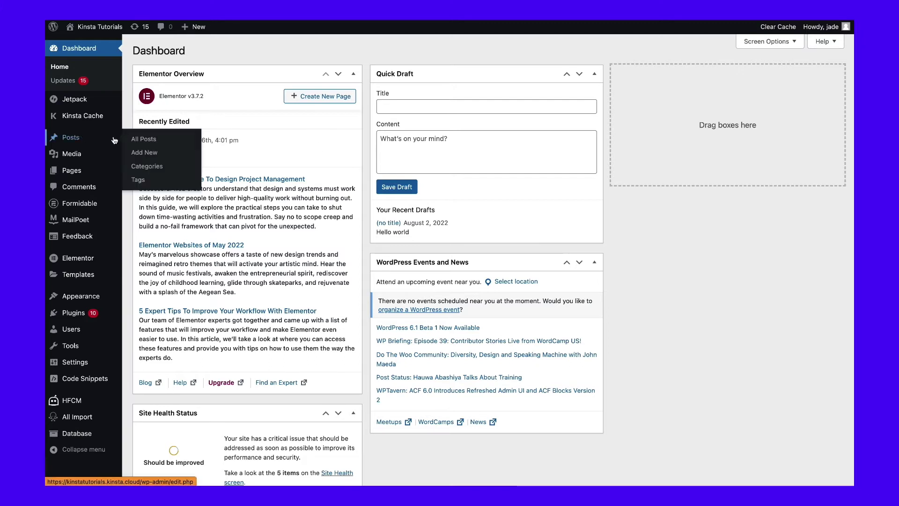
left_click(152, 144)
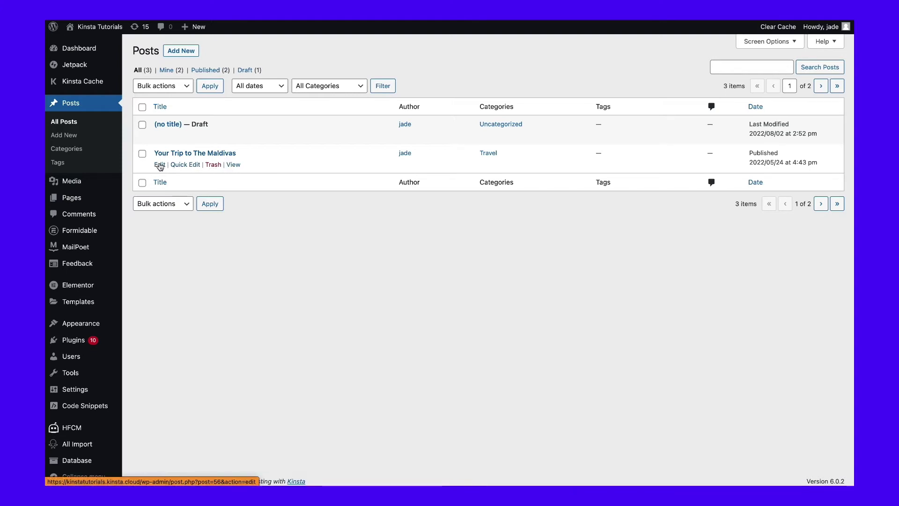
left_click(188, 167)
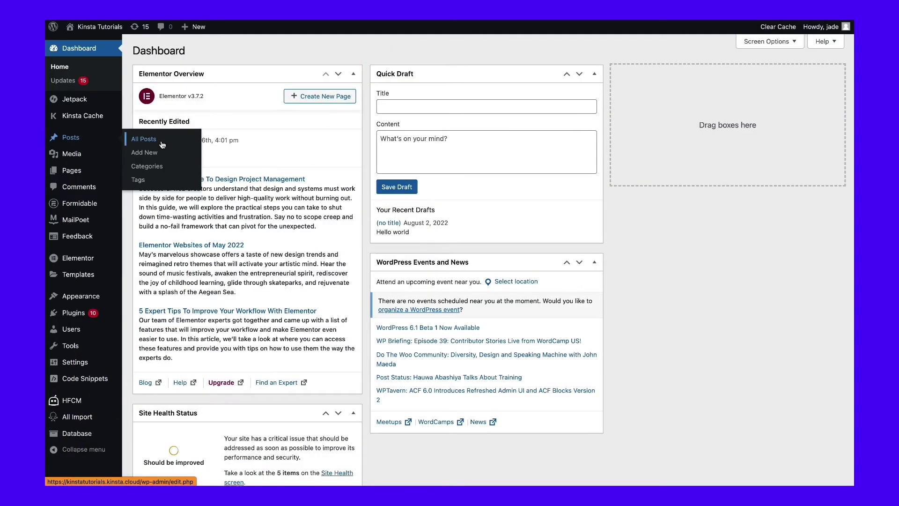
Step: Refile 'Your Trip to The Maldivas' under Uncategorized only and update the post
left_click(162, 140)
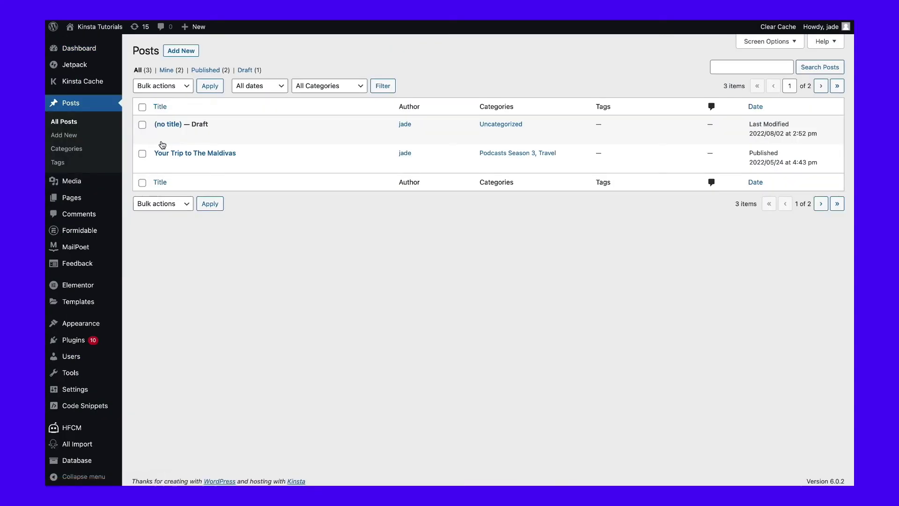
left_click(185, 154)
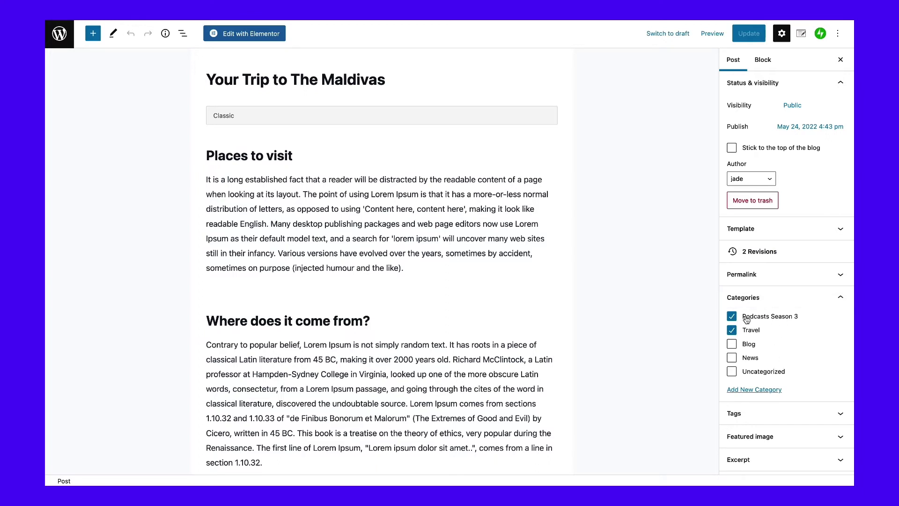
scroll(685, 287, "down", 3)
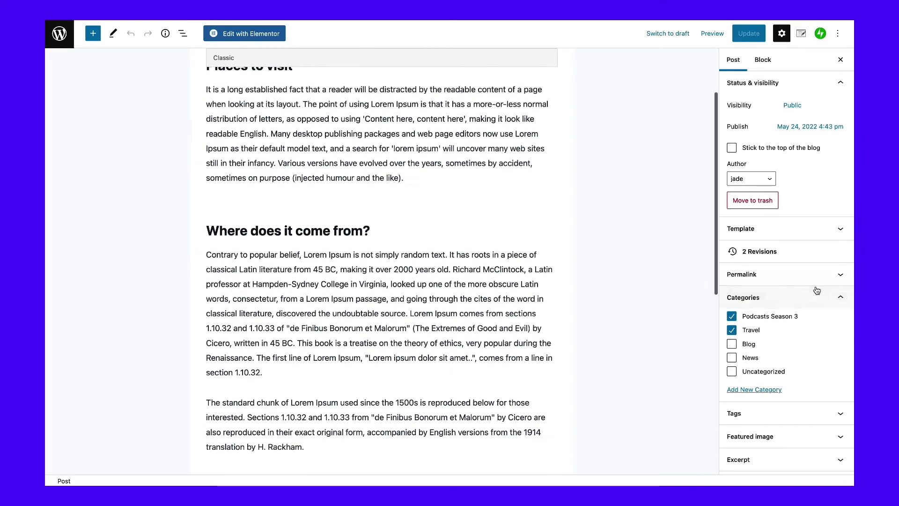
scroll(828, 127, "down", 1)
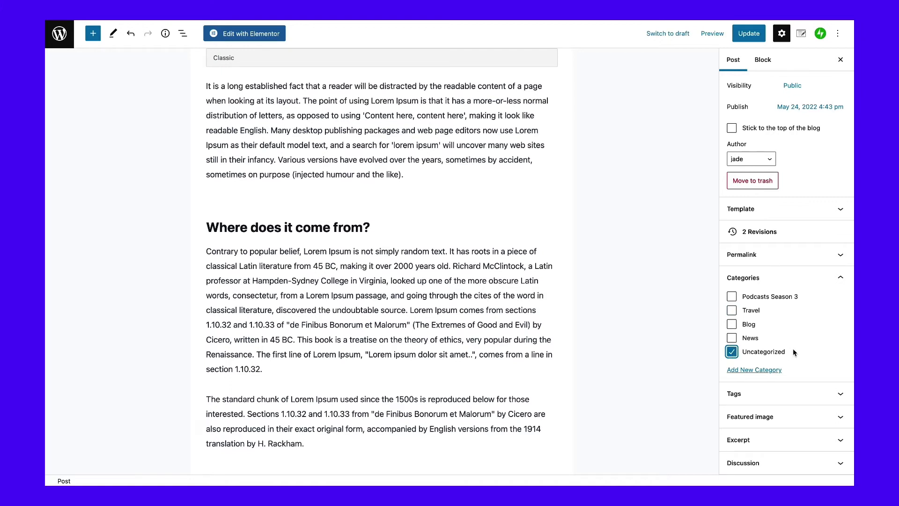
left_click(754, 37)
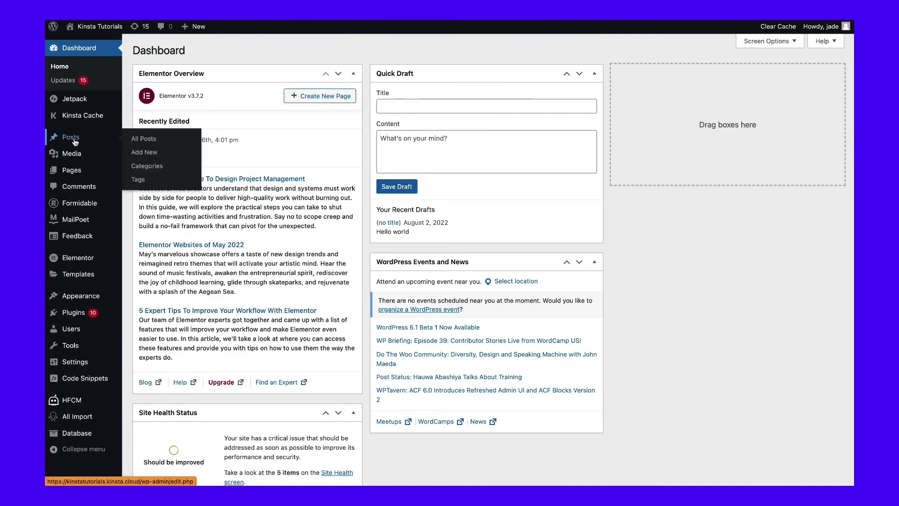
Step: Go to Posts > Categories to see each category's post count
left_click(146, 166)
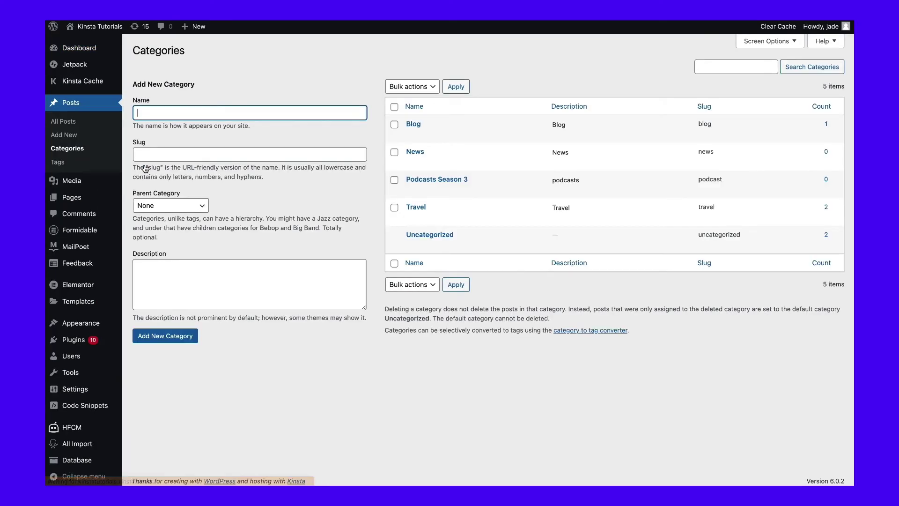
mouse_move(611, 239)
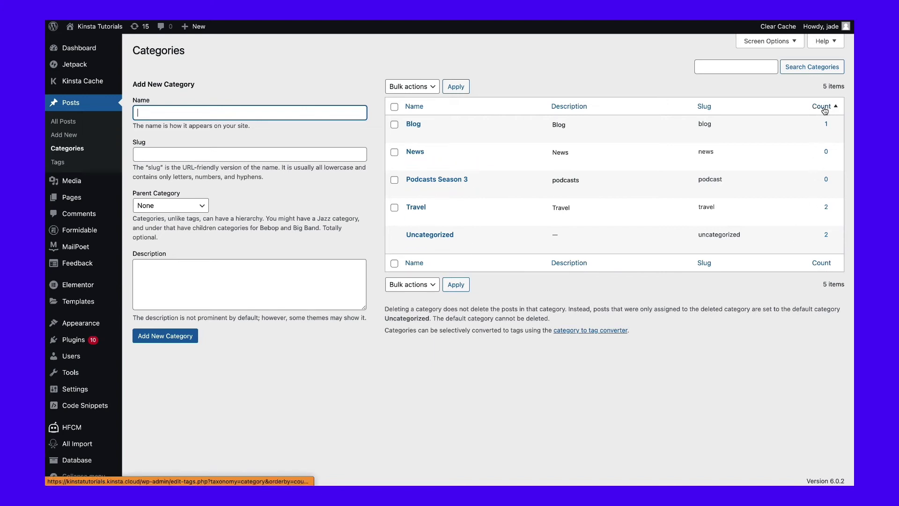
mouse_move(826, 238)
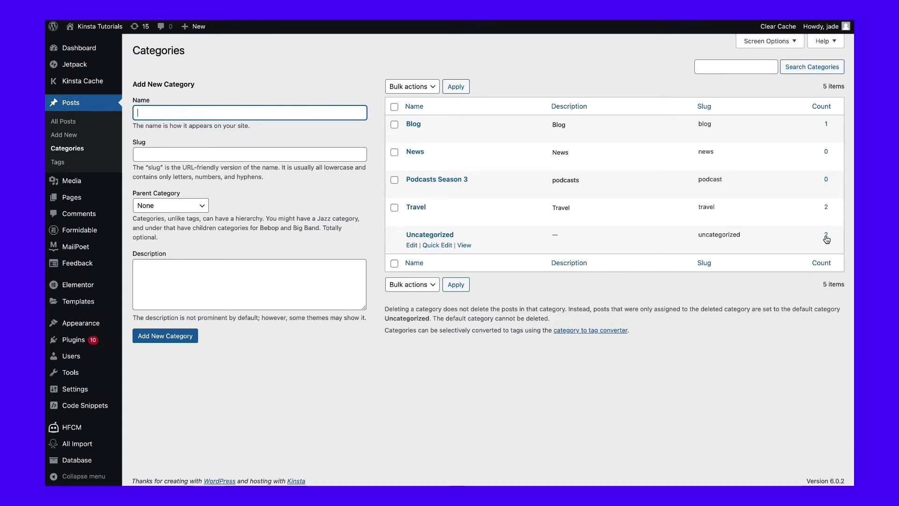
Step: List the Uncategorized posts and open Quick Edit for 'Your Trip to Italy'
left_click(826, 237)
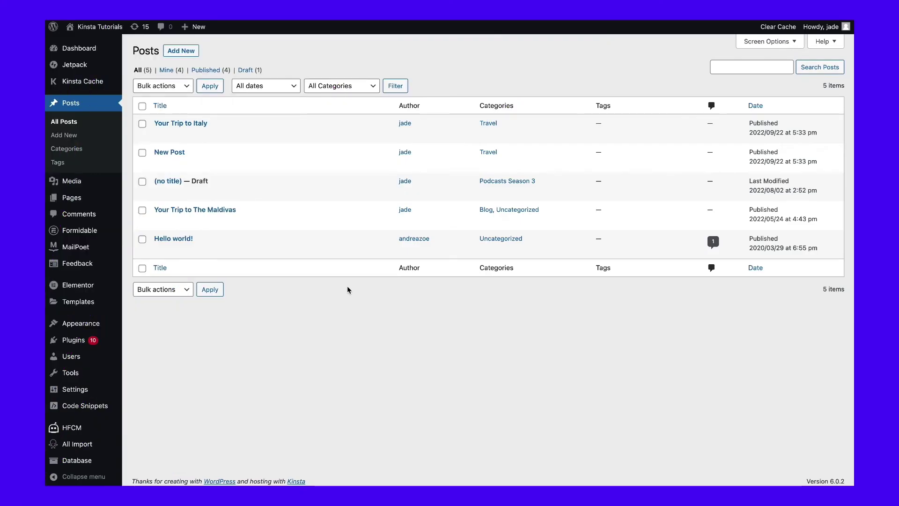
left_click(192, 135)
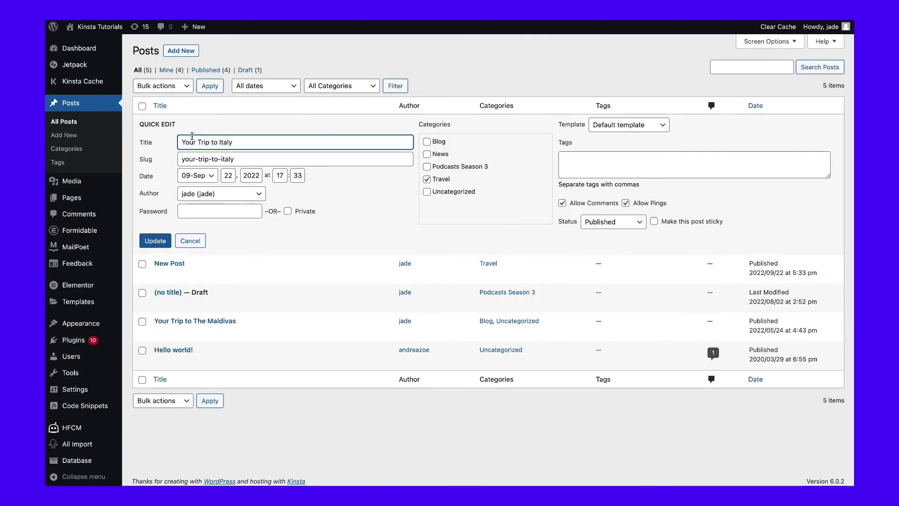
Step: Untick Travel in the Quick Edit categories for 'Your Trip to Italy'
left_click(427, 179)
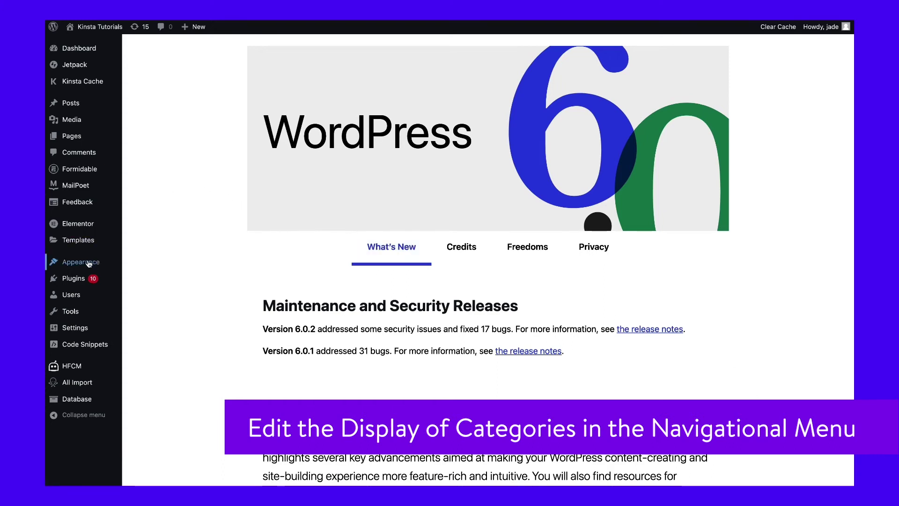
Step: Launch the Customizer from Appearance > Customize
mouse_move(80, 262)
left_click(136, 280)
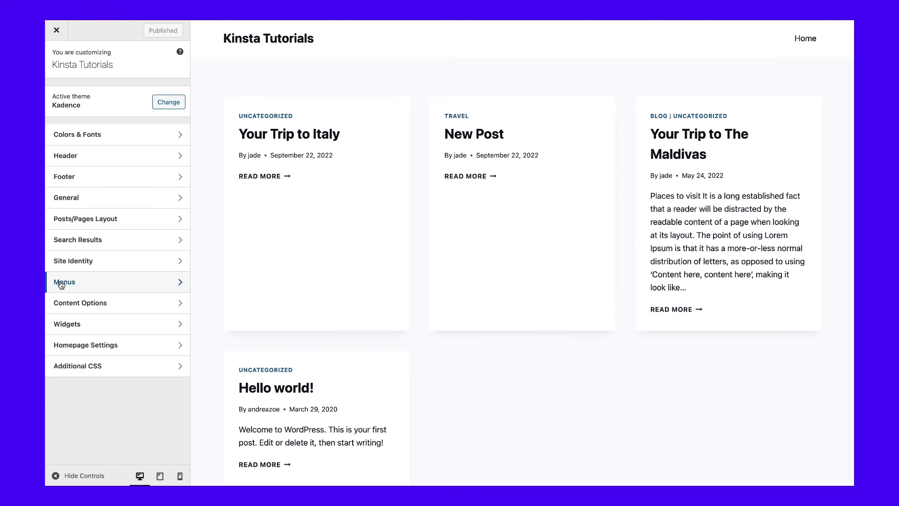
Step: Show the Categories list in the Main menu's Add Items panel
left_click(125, 286)
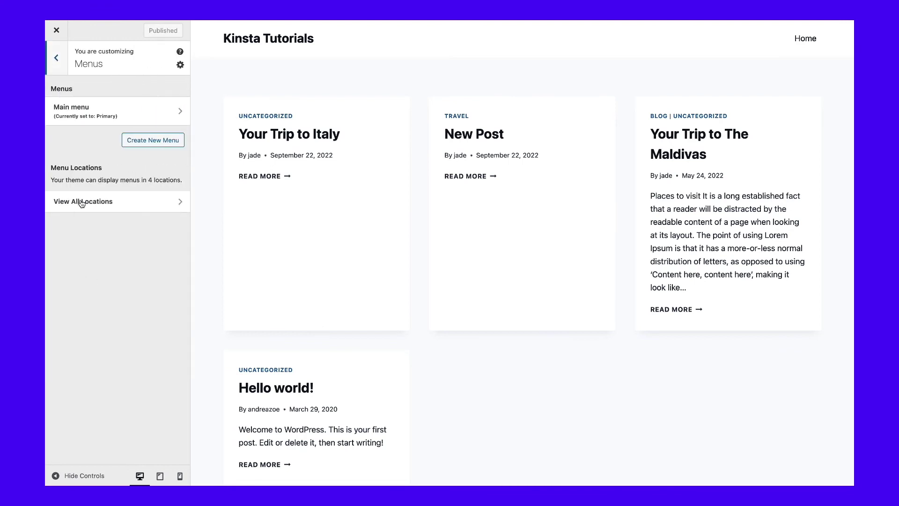
left_click(155, 117)
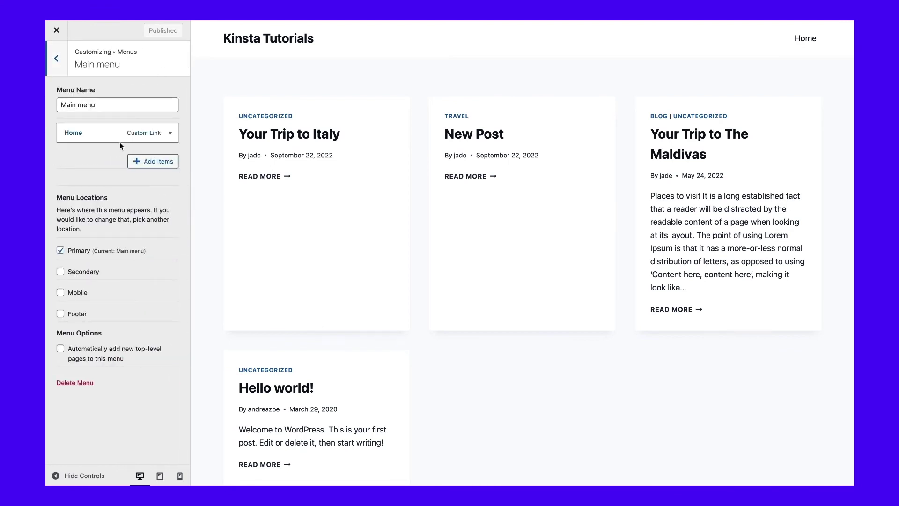
left_click(159, 164)
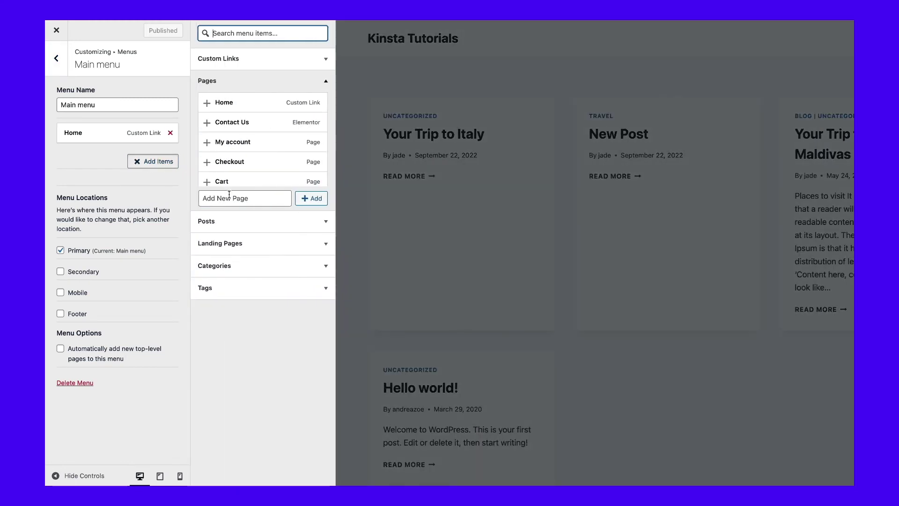
left_click(248, 271)
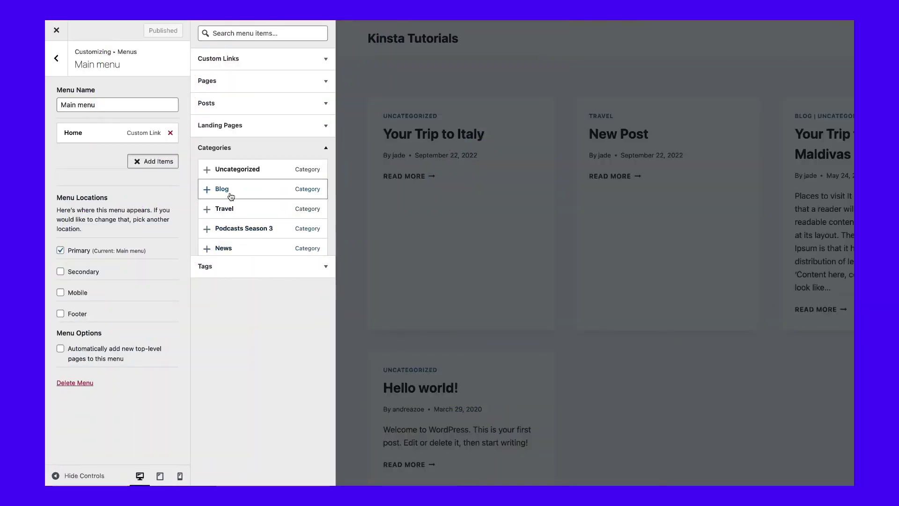
Step: Add the Blog category item to the Main menu from the Categories list
left_click(231, 196)
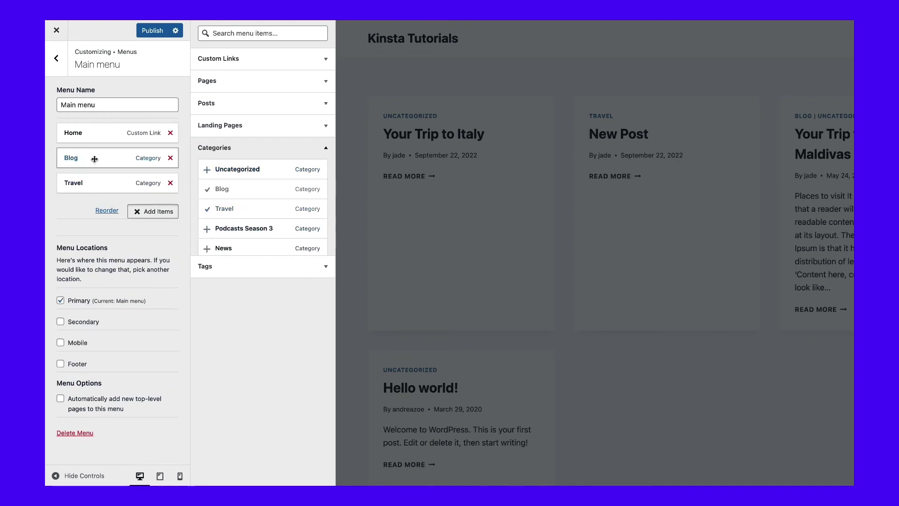
scroll(240, 209, "down", 1)
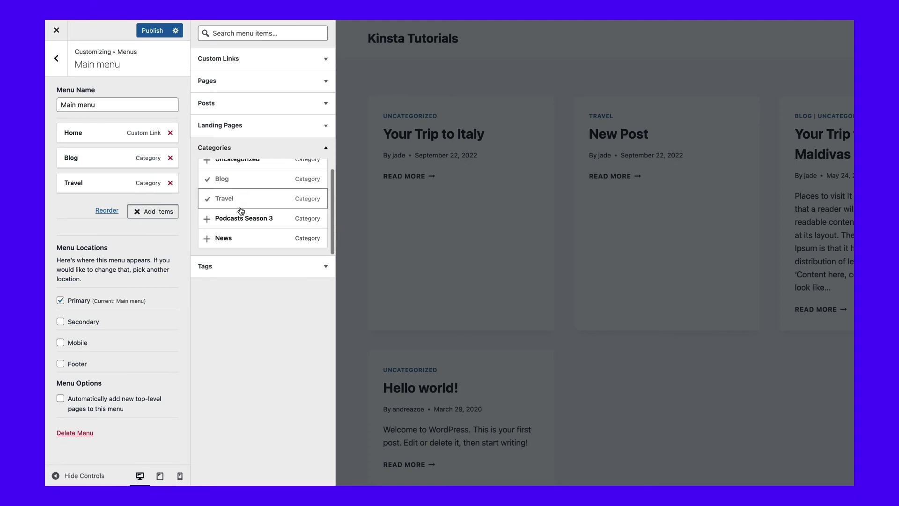
scroll(241, 212, "up", 1)
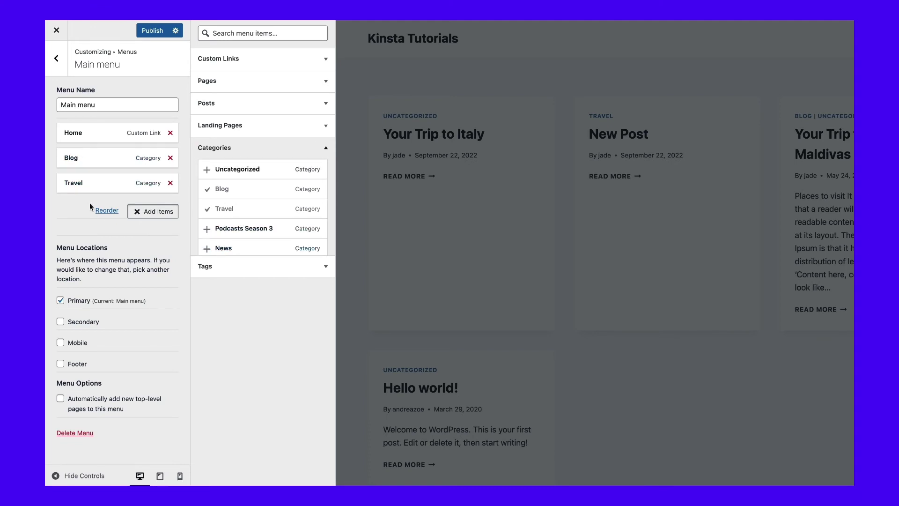
Step: Swap Blog and Travel for Uncategorized and Blog, nest Blog under Uncategorized, and move it above Home
left_click(171, 159)
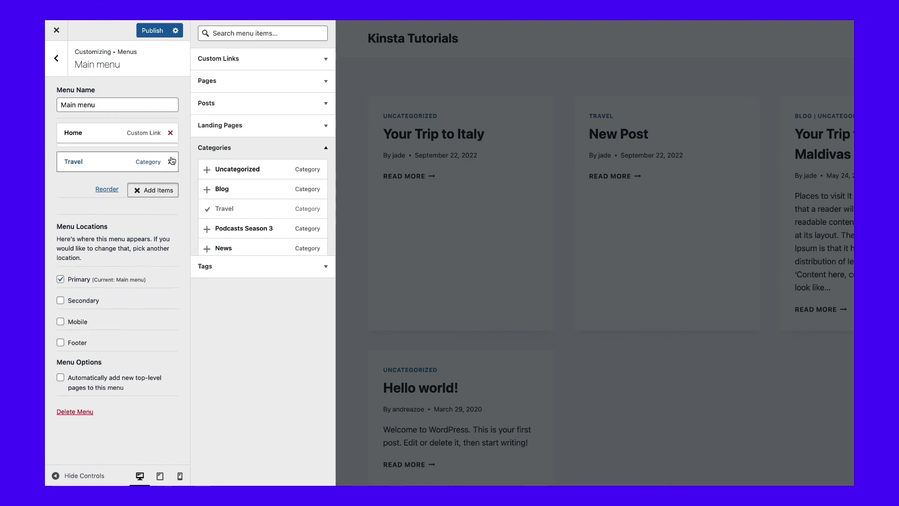
left_click(170, 158)
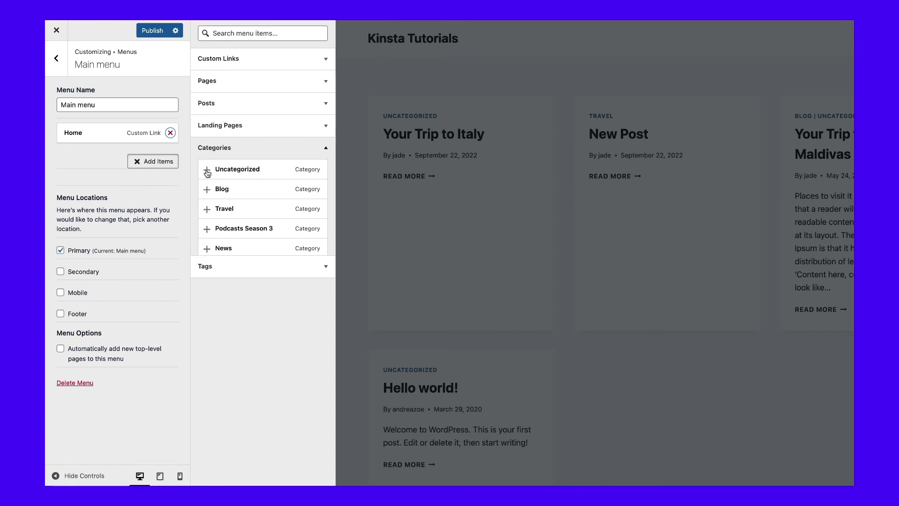
left_click(262, 173)
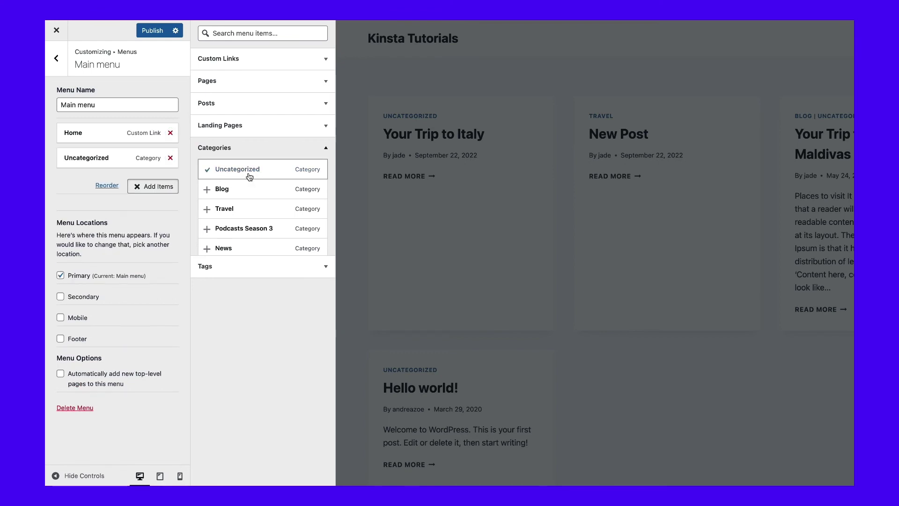
left_click(234, 190)
left_click_drag(92, 182, 159, 184)
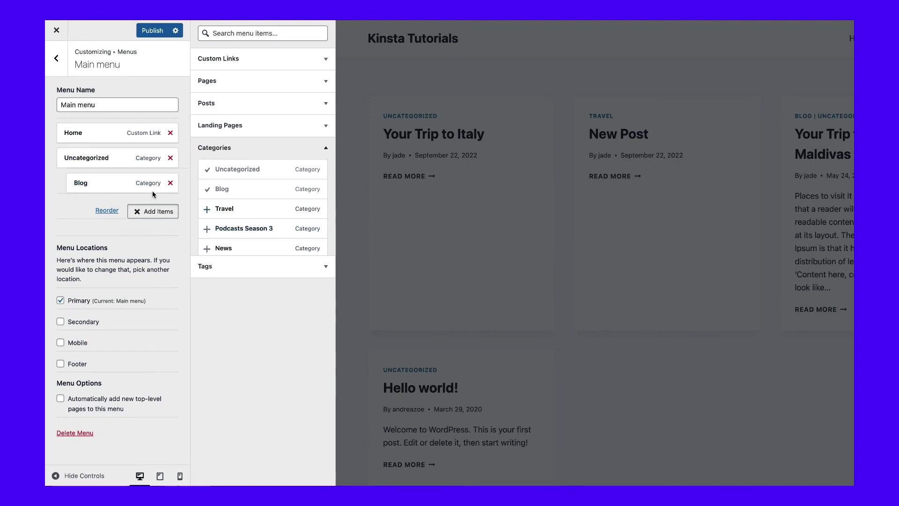
left_click_drag(86, 158, 86, 129)
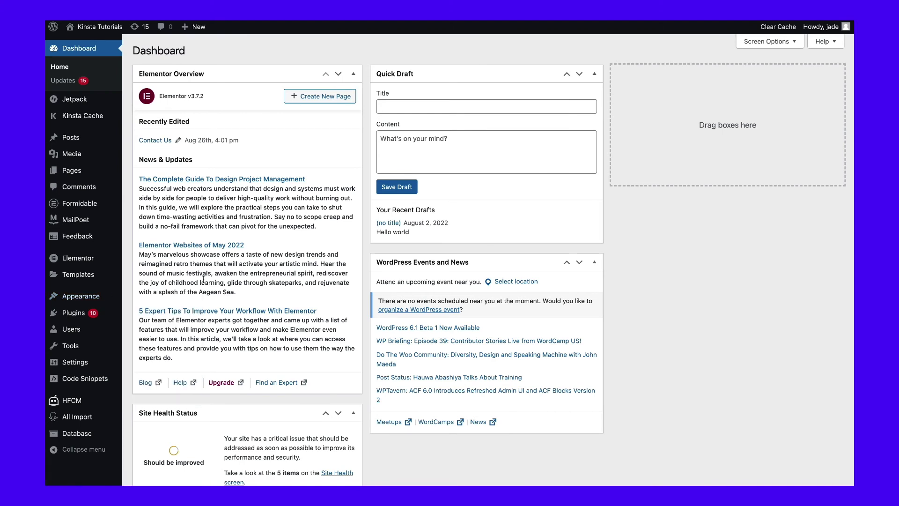
mouse_move(81, 296)
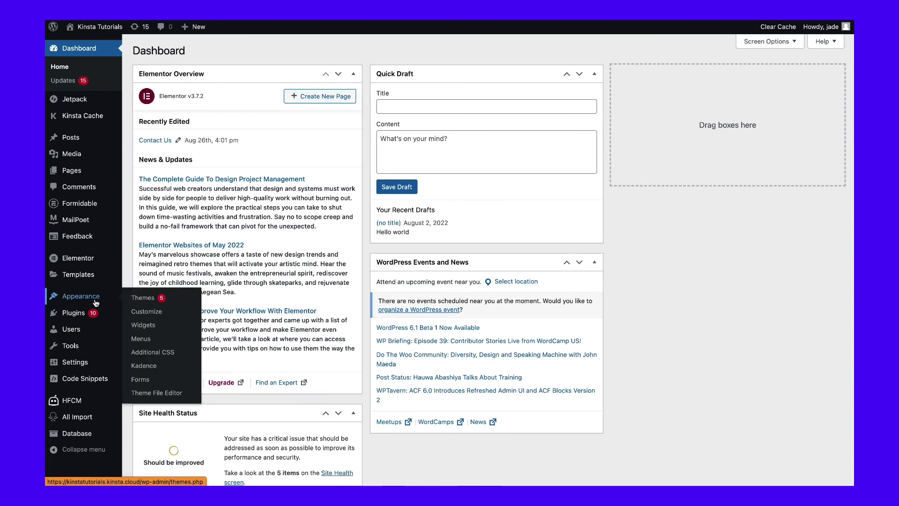
Step: Open the Widgets editor from the Appearance menu on the Dashboard
left_click(140, 327)
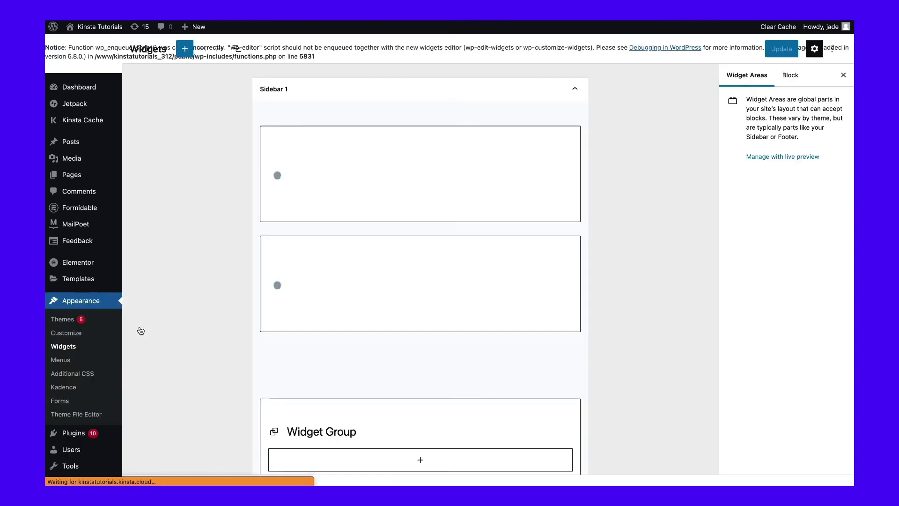
Step: Insert a Categories block into the Sidebar 1 Widget Group, showing Blog, Travel and Uncategorized
scroll(141, 330, "down", 1)
scroll(141, 331, "down", 4)
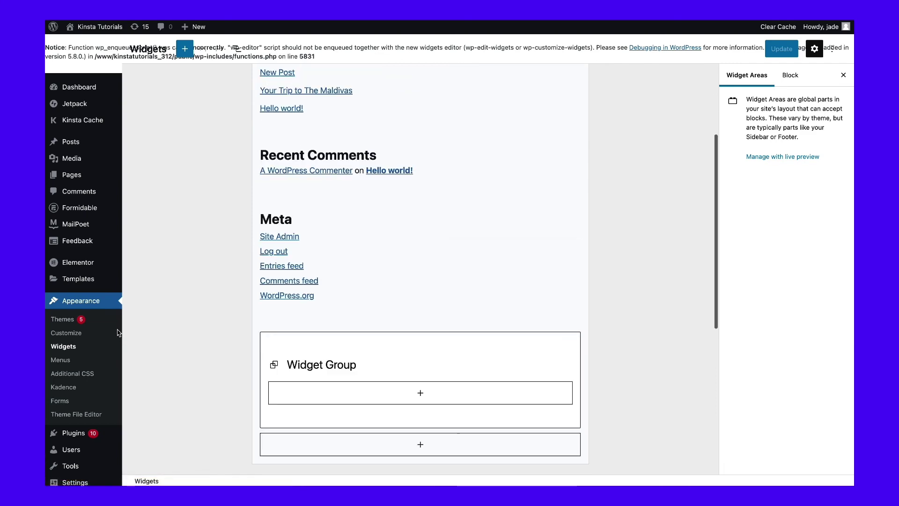
scroll(80, 324, "down", 3)
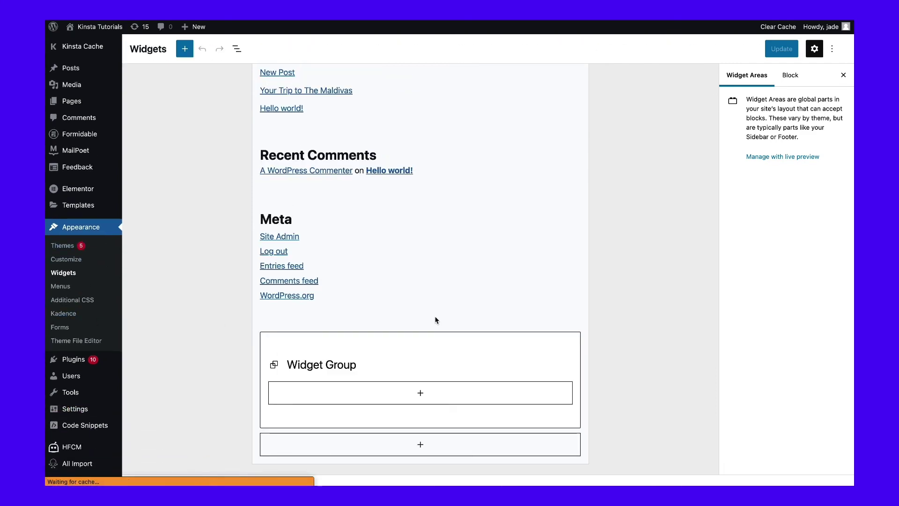
scroll(445, 318, "down", 2)
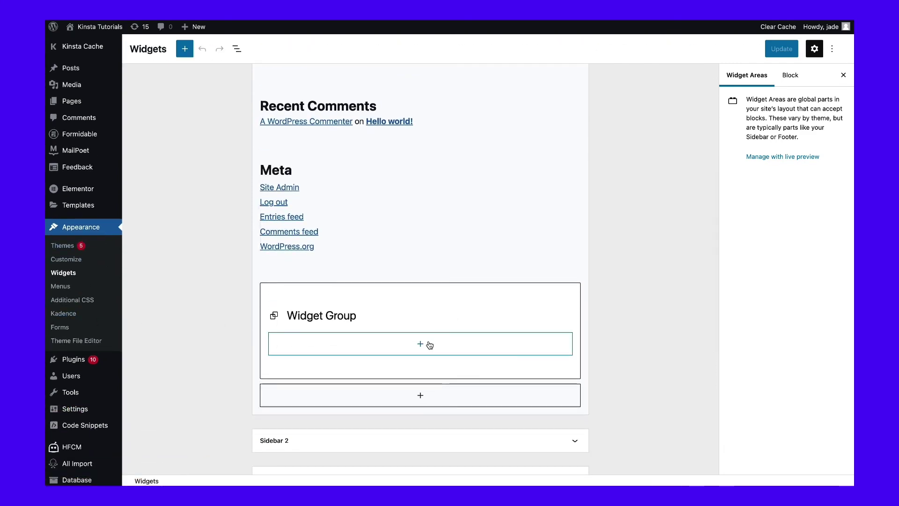
left_click(430, 345)
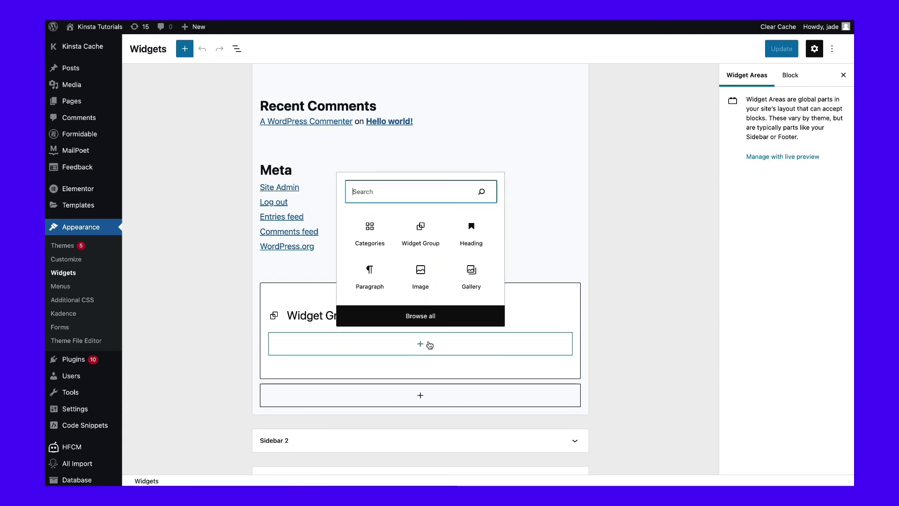
left_click(373, 239)
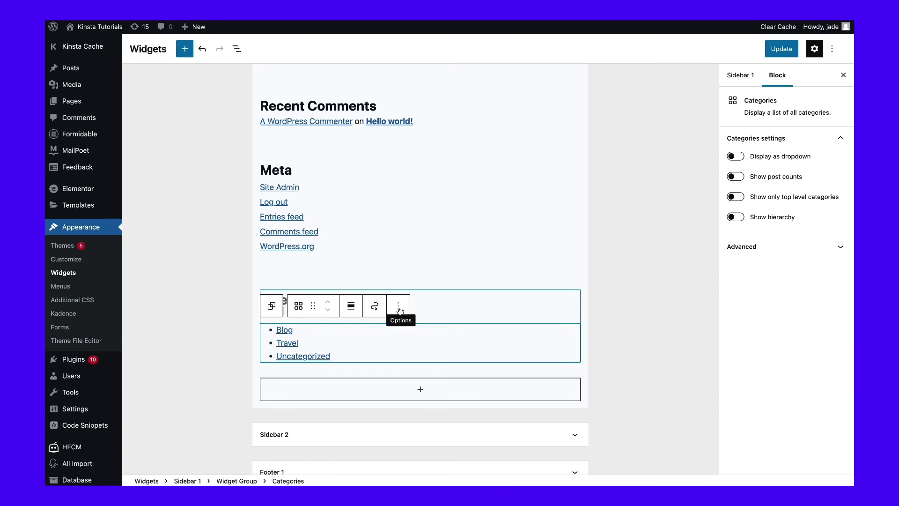
left_click(351, 307)
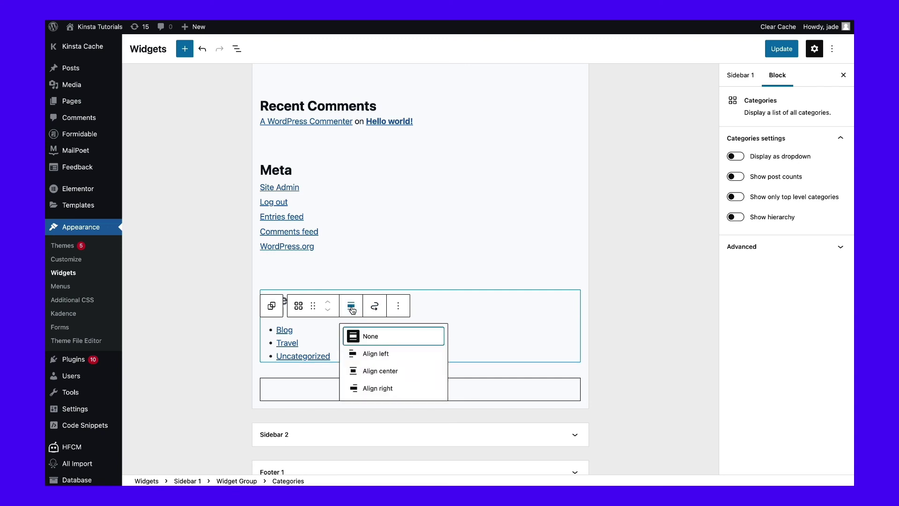
left_click(387, 388)
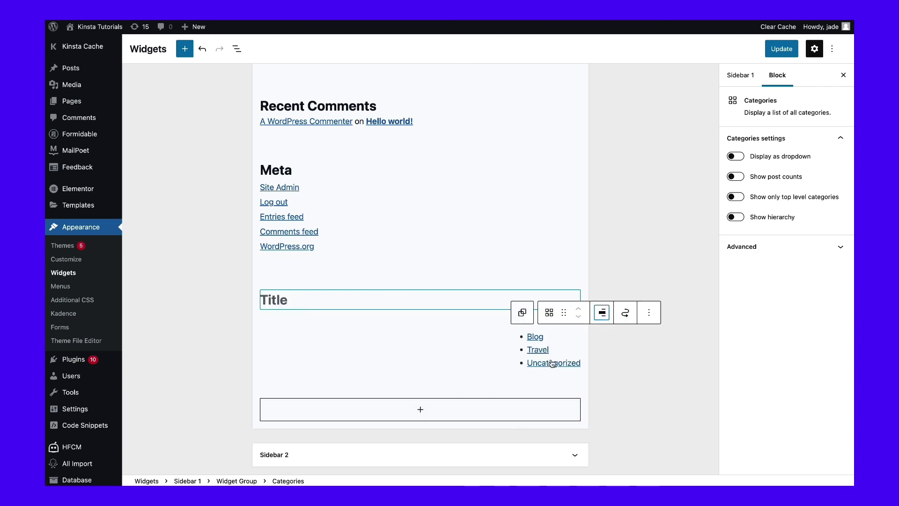
left_click(605, 315)
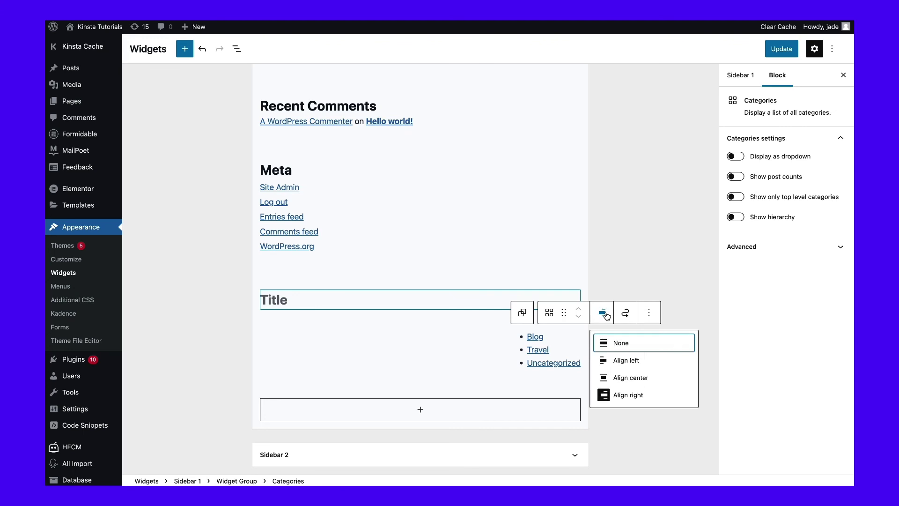
left_click(623, 368)
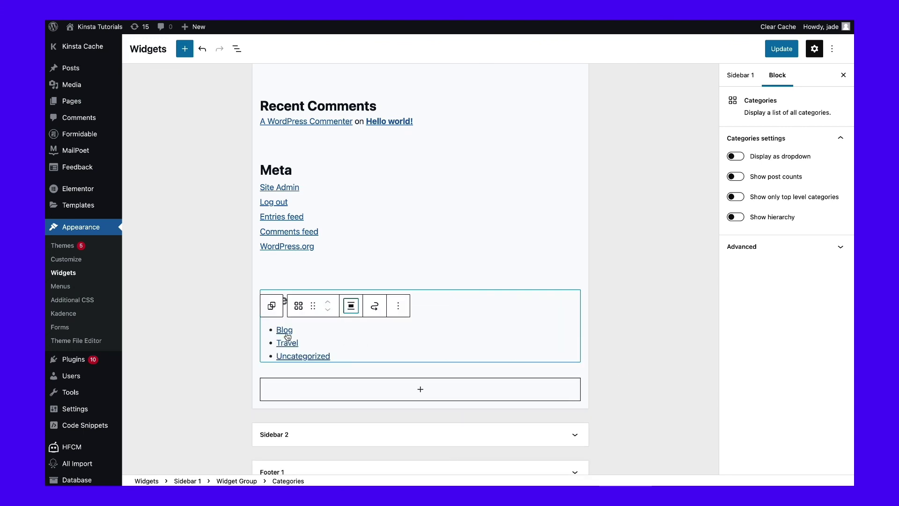
left_click(398, 306)
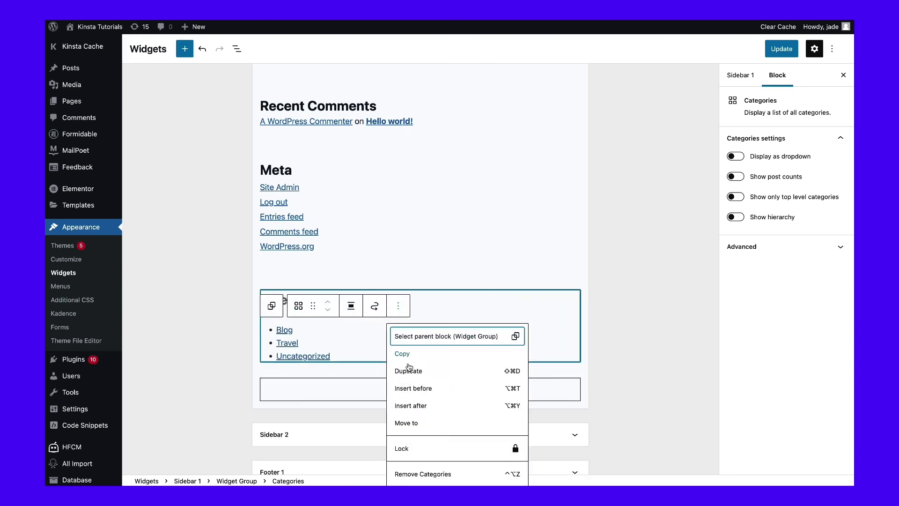
scroll(421, 407, "down", 2)
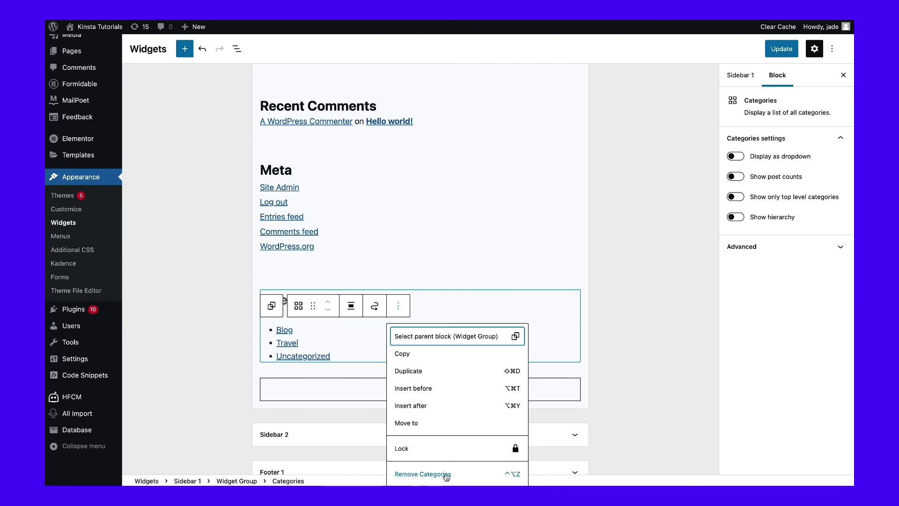
left_click(346, 331)
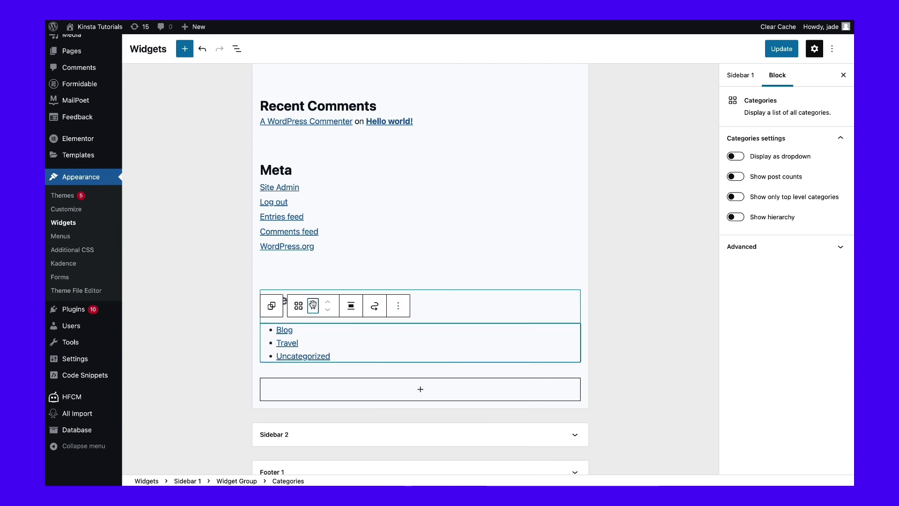
left_click(299, 307)
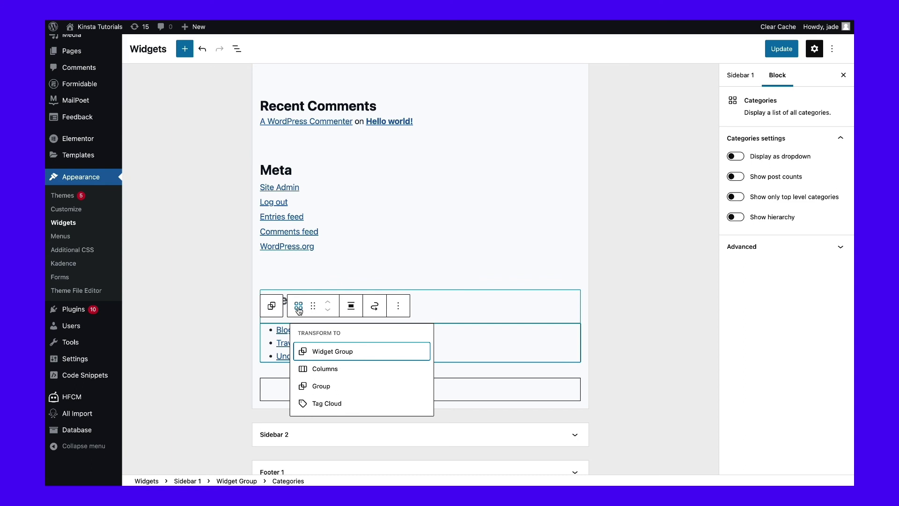
left_click(272, 306)
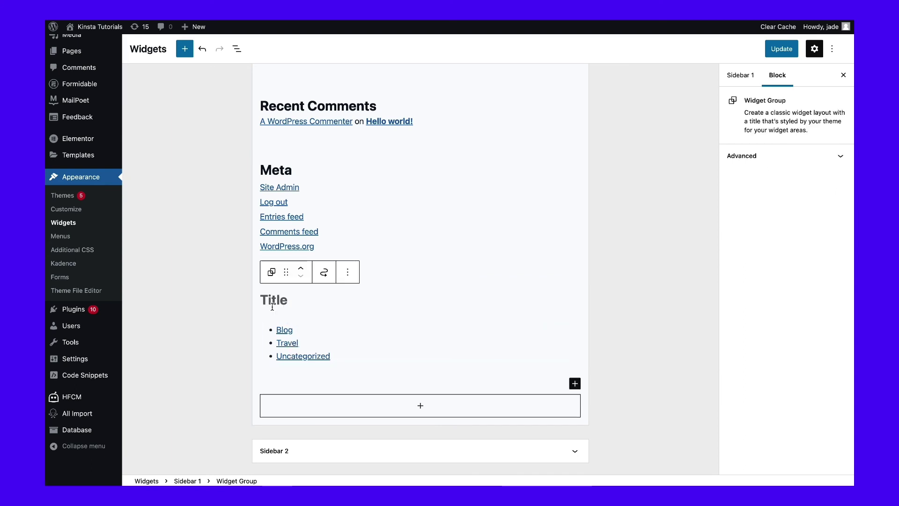
left_click(324, 275)
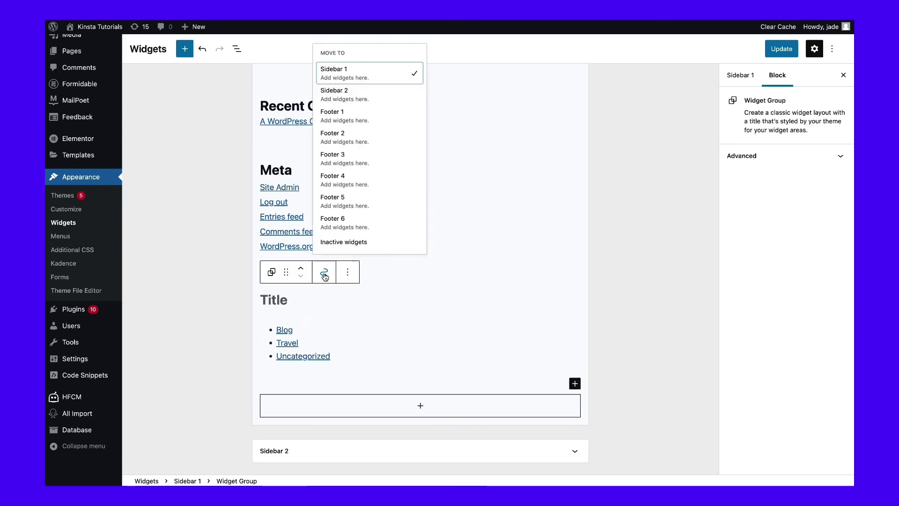
left_click(348, 274)
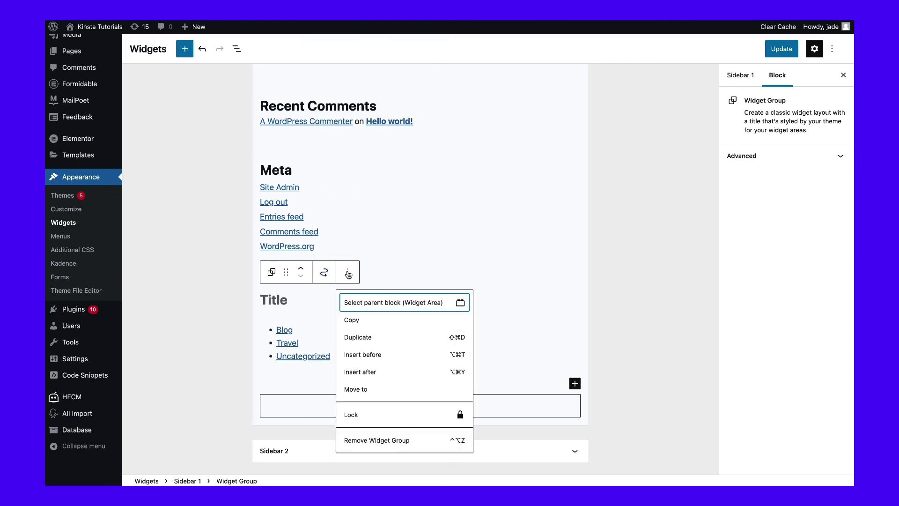
left_click(367, 303)
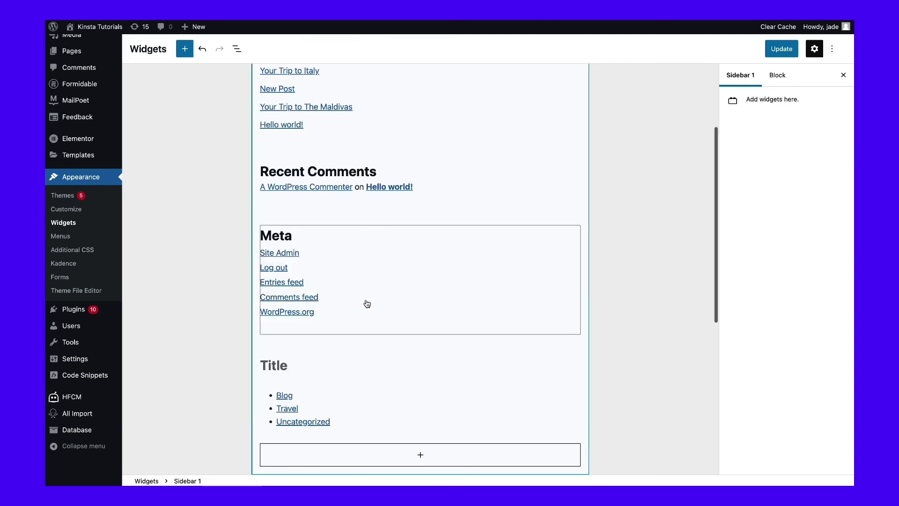